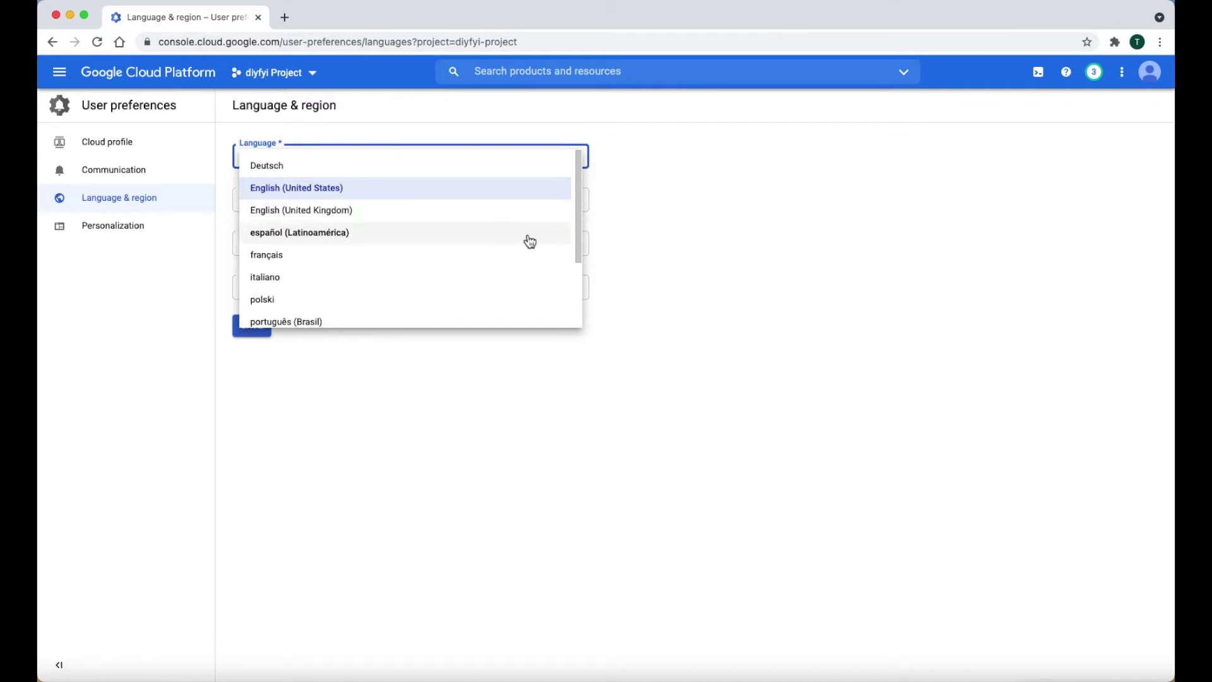
- Set the console language to Deutsch and save the preference
left_click(519, 171)
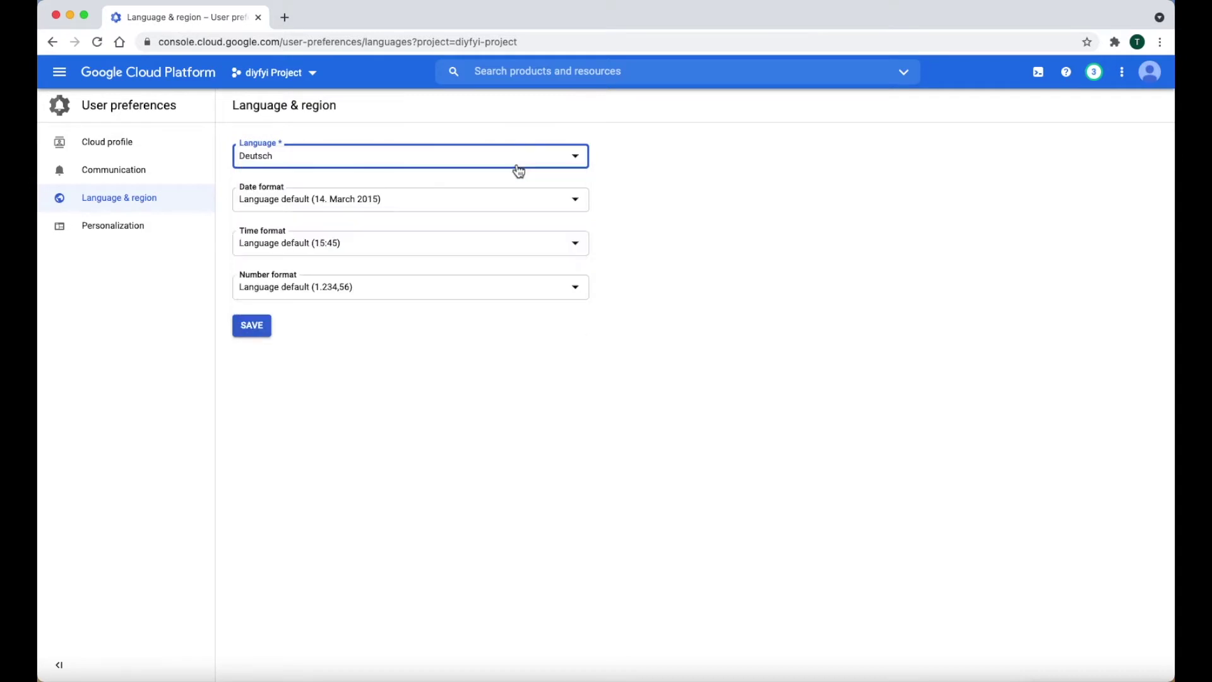
left_click(263, 329)
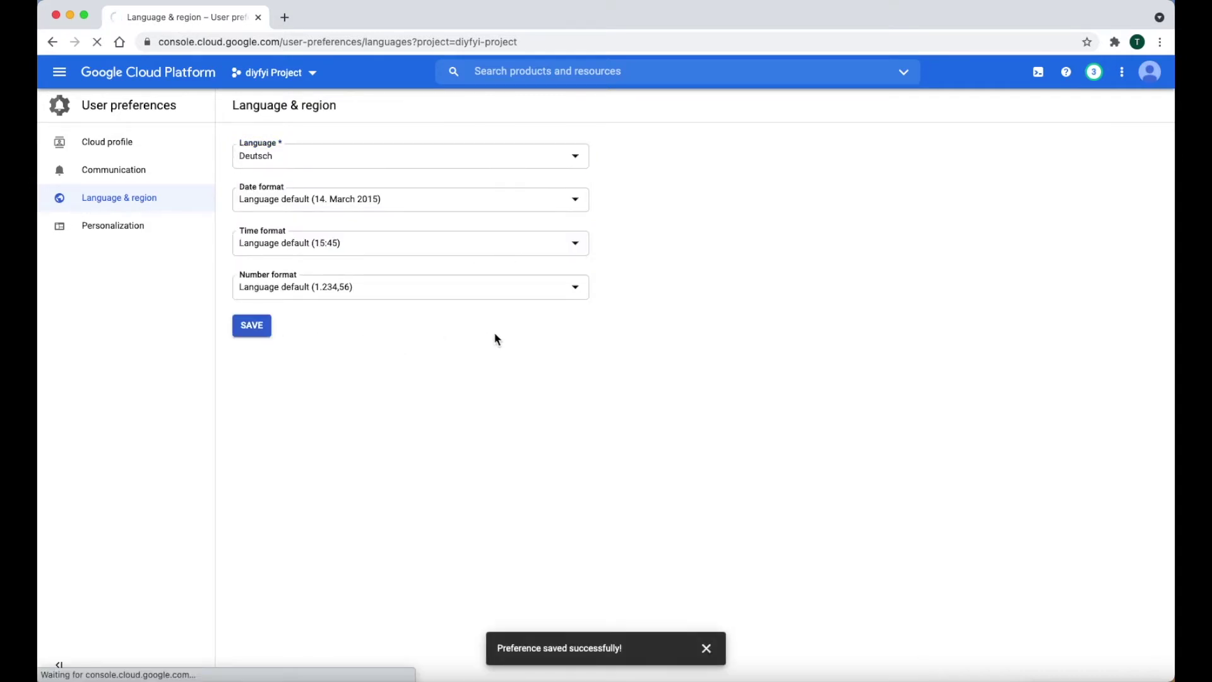
left_click(1085, 72)
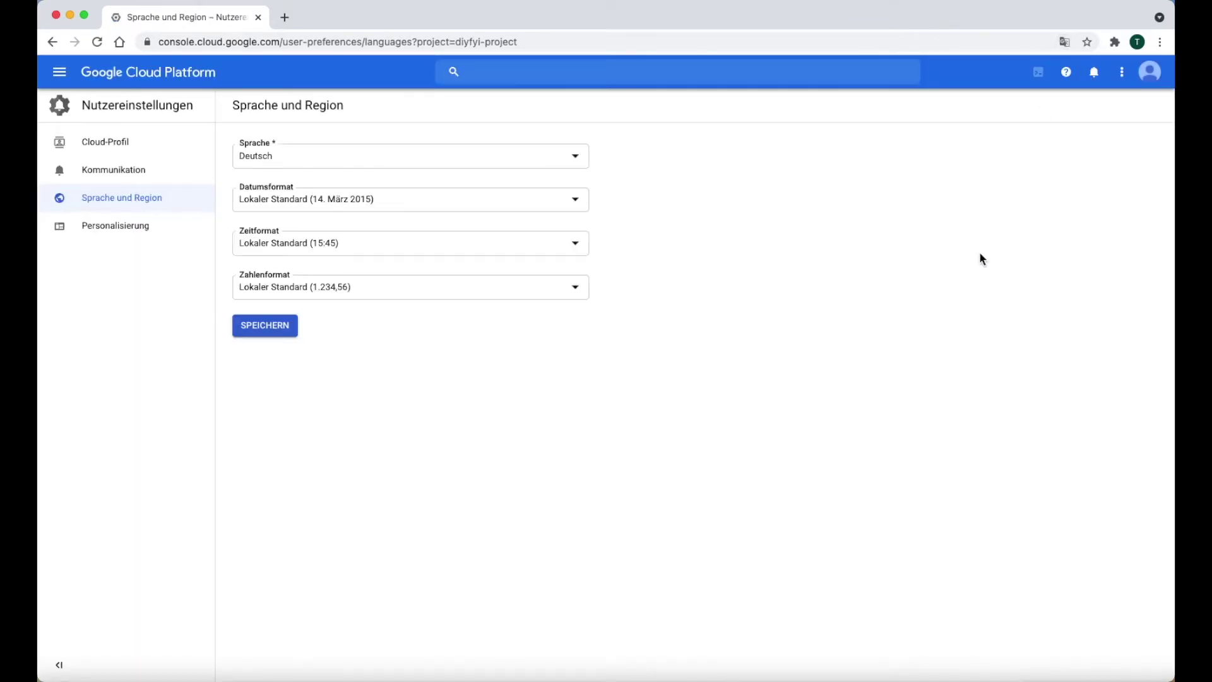
- Open the project's home dashboard to view it in German
left_click(60, 74)
mouse_move(101, 113)
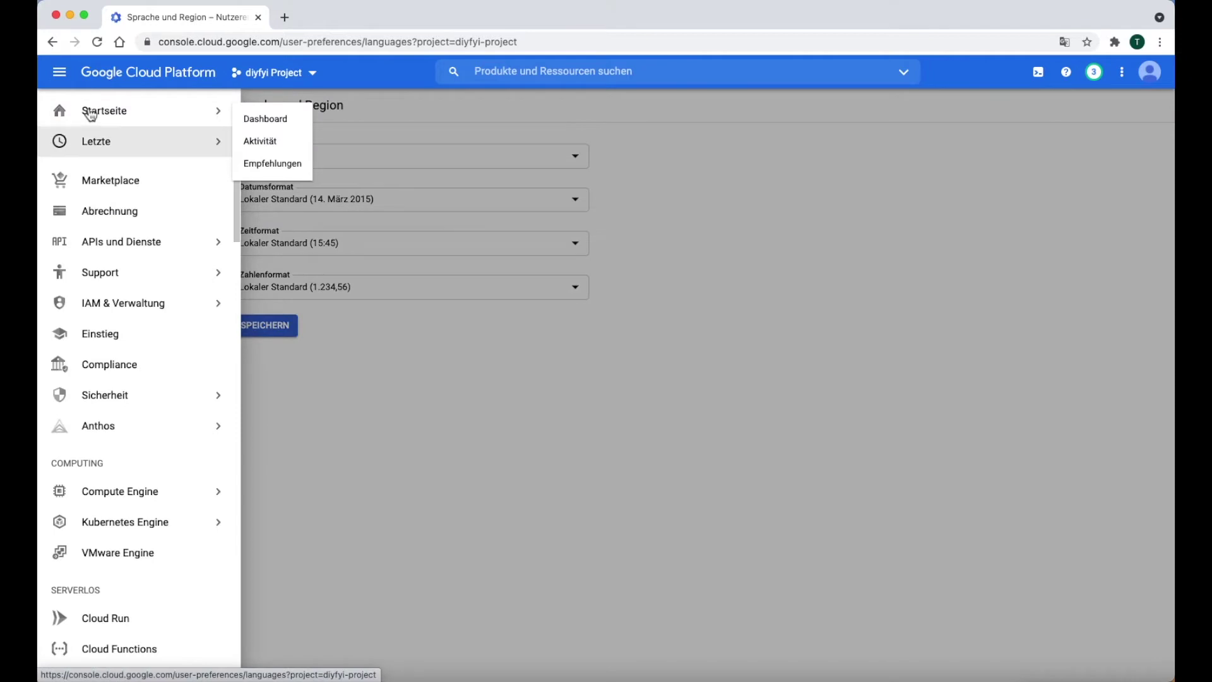
left_click(256, 119)
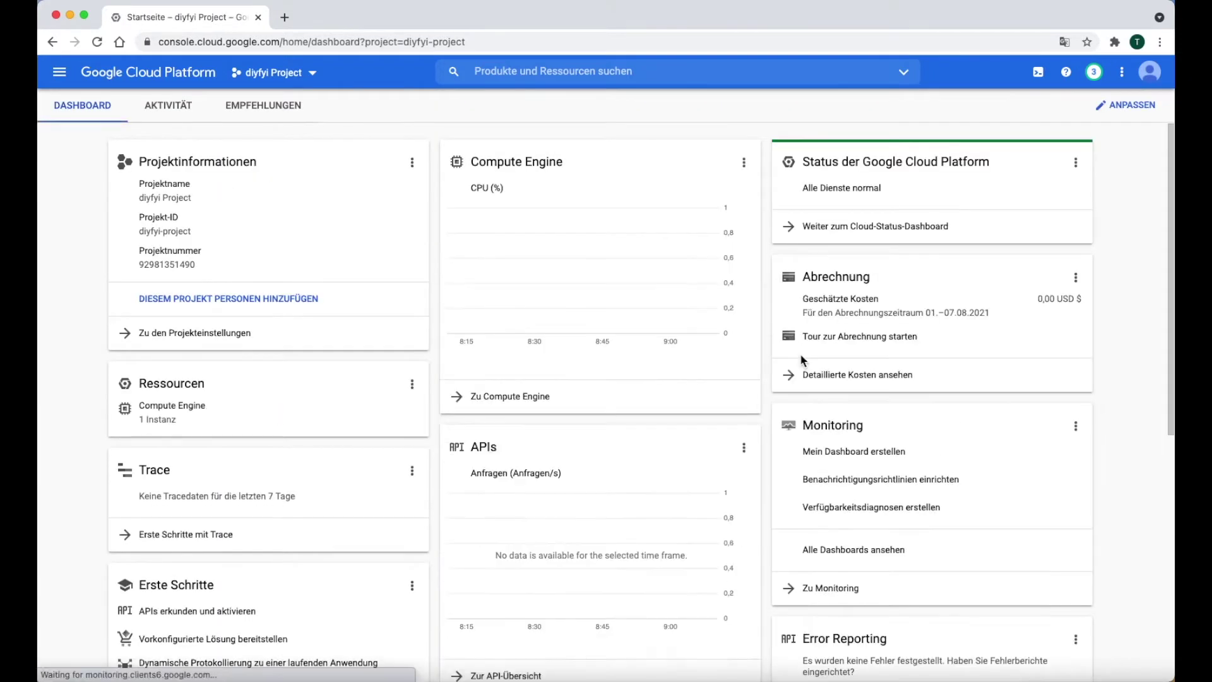
- Set the language in the user preferences to English (United States) and save it
left_click(1125, 79)
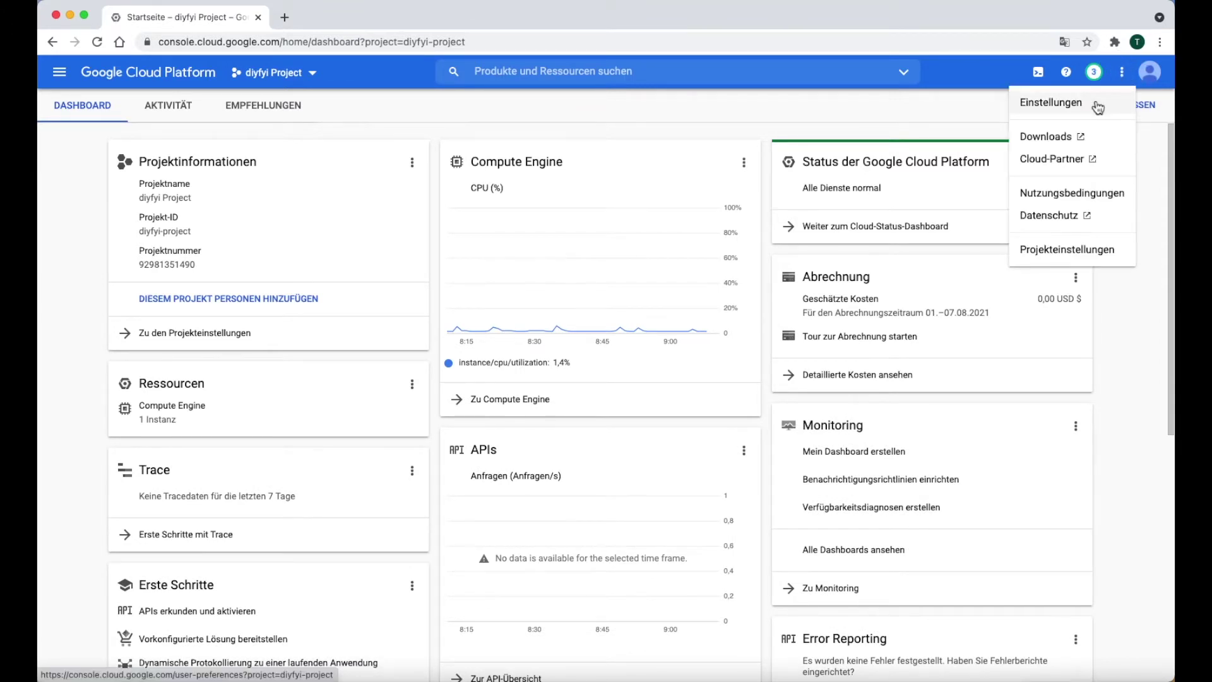
left_click(1097, 104)
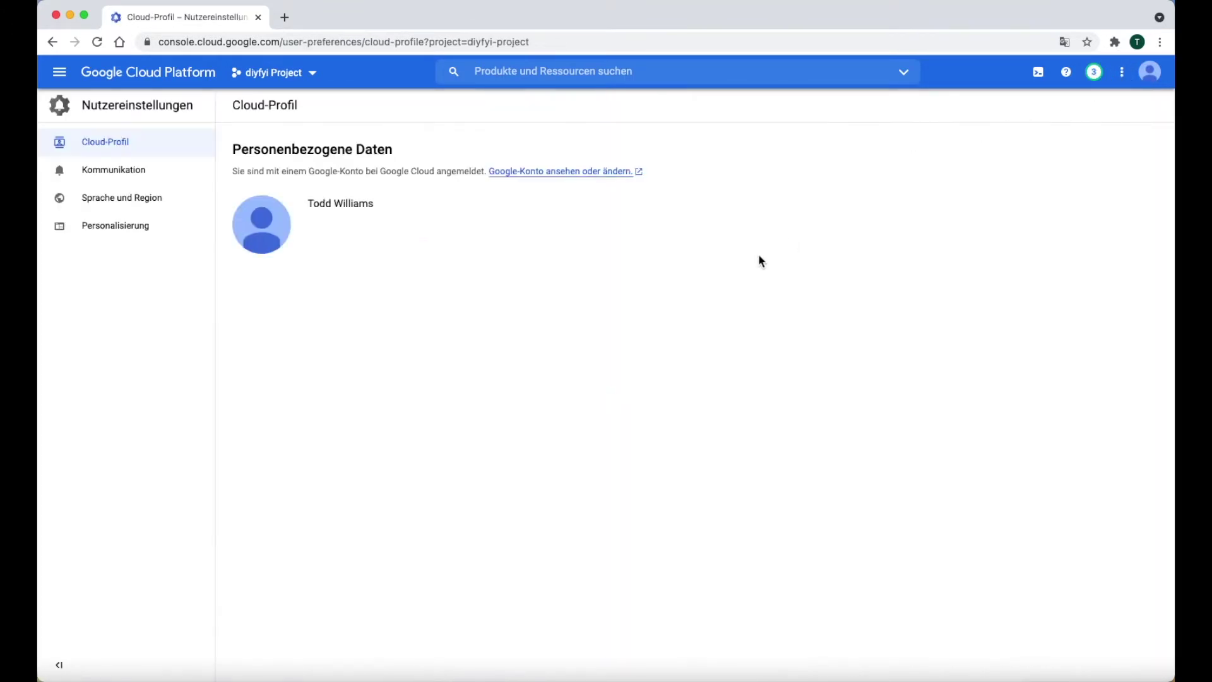
left_click(176, 204)
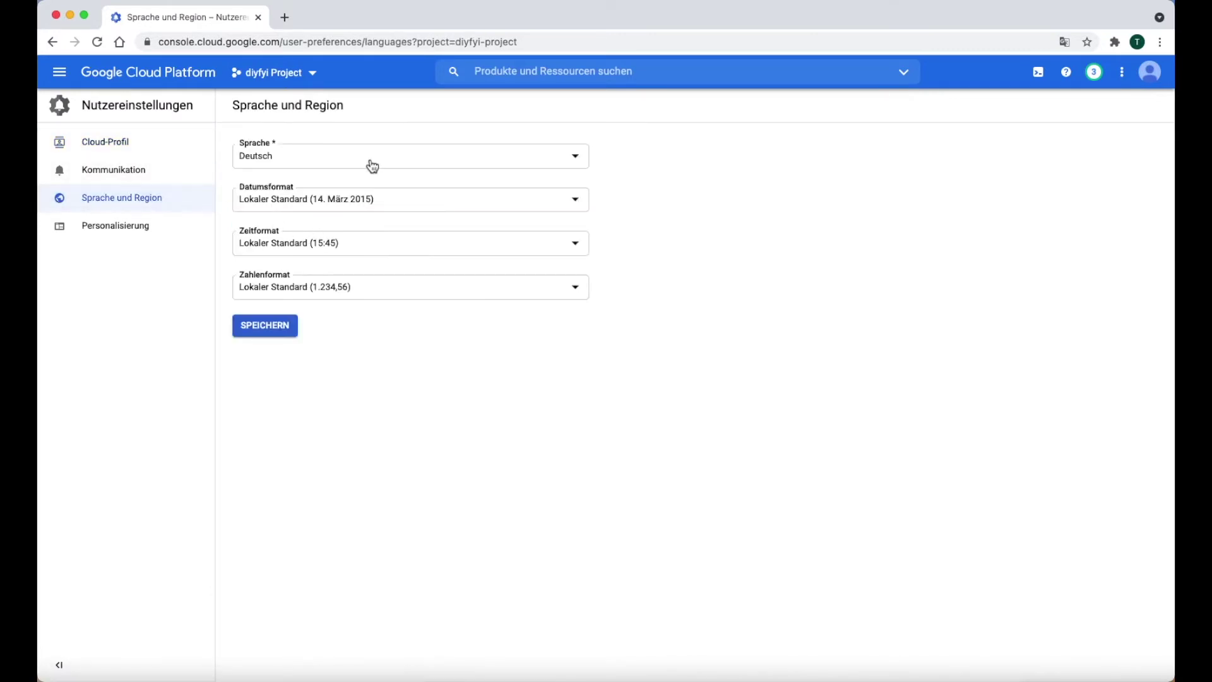
left_click(375, 163)
left_click(365, 187)
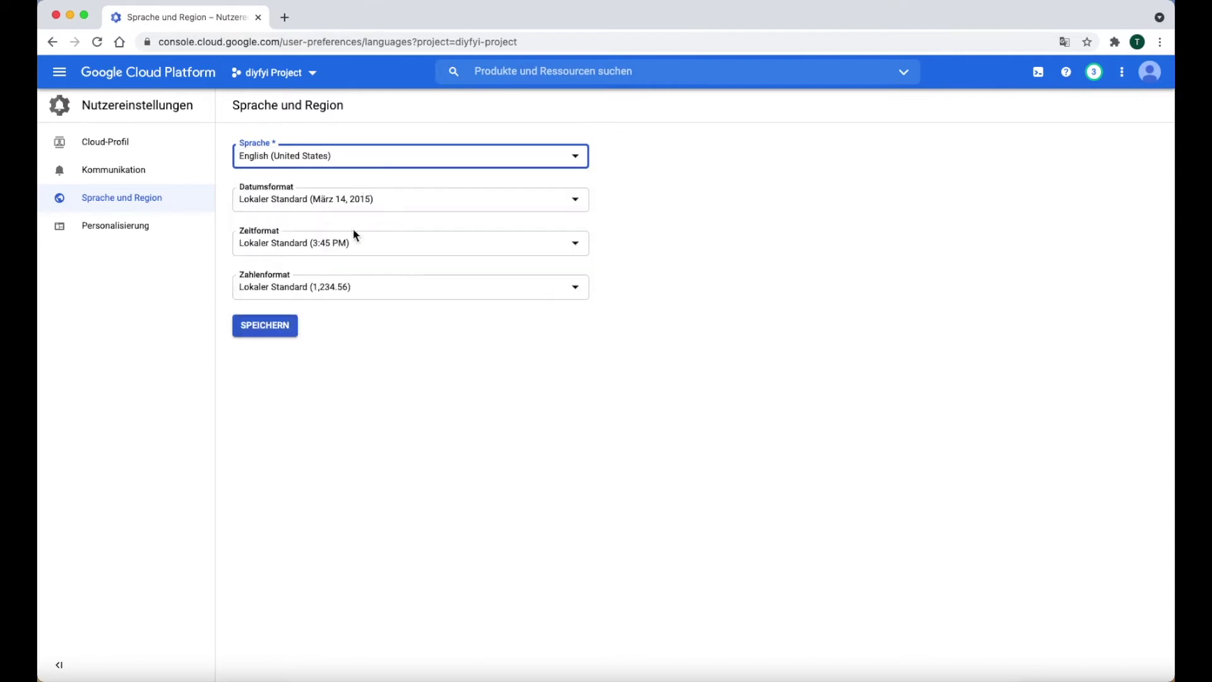
left_click(292, 332)
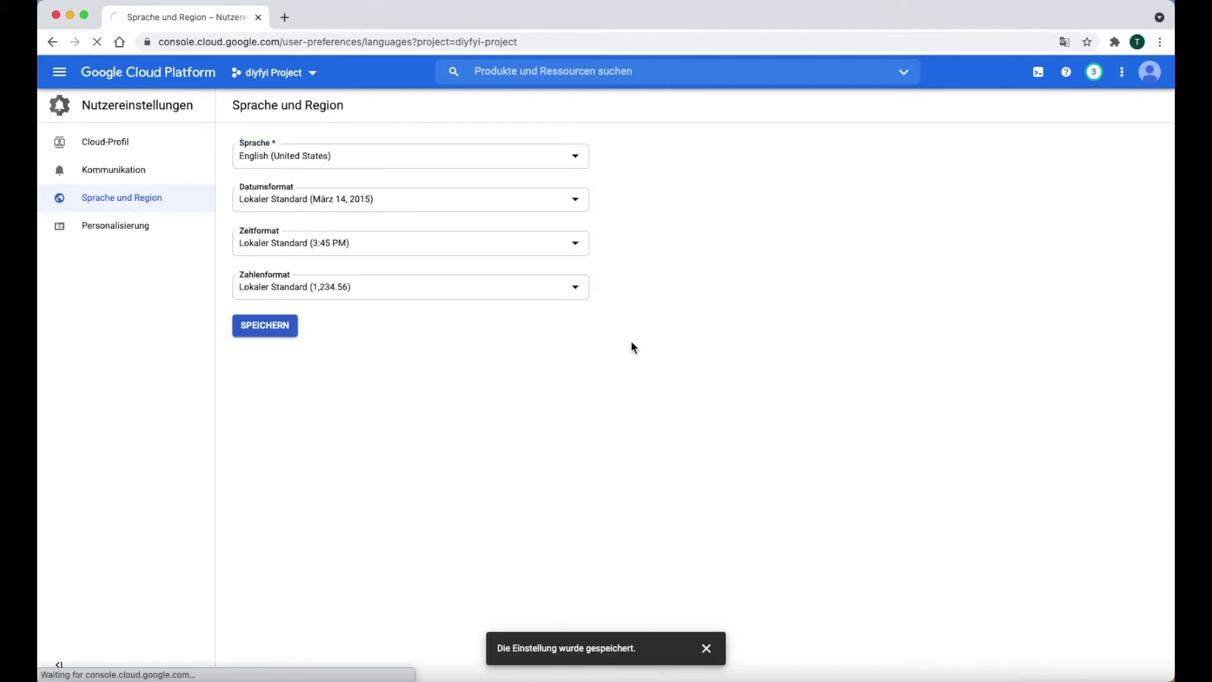
- Open the home dashboard to view it in English
left_click(72, 81)
mouse_move(92, 109)
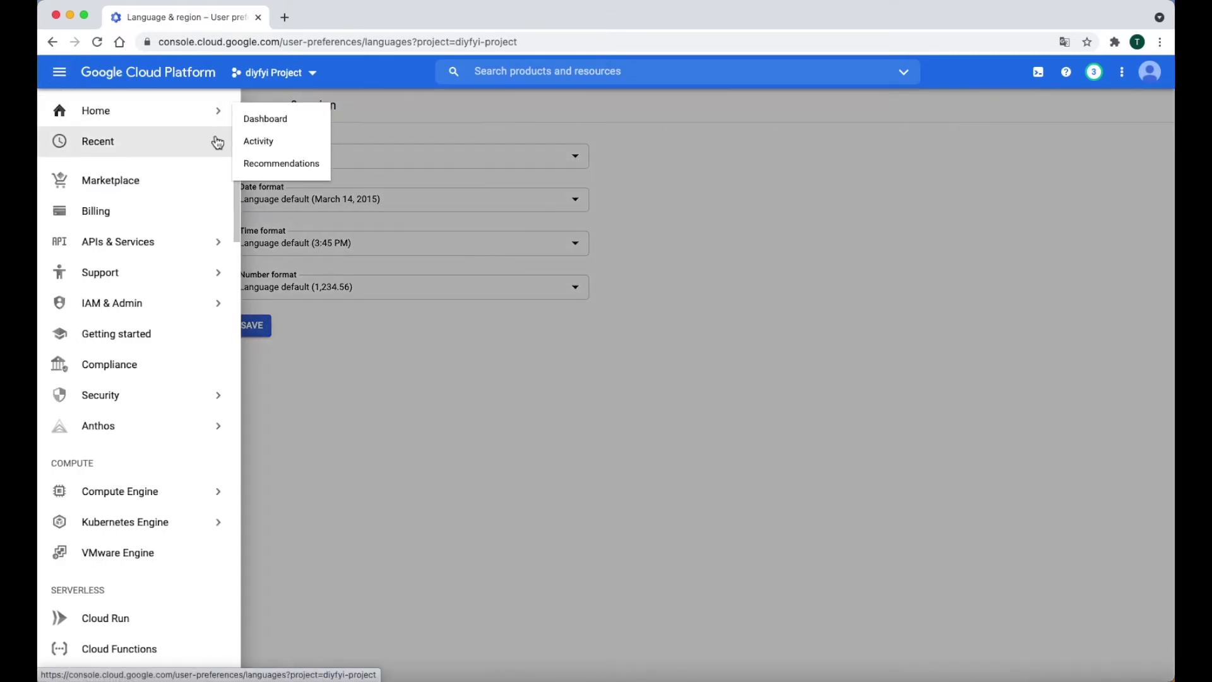
left_click(273, 128)
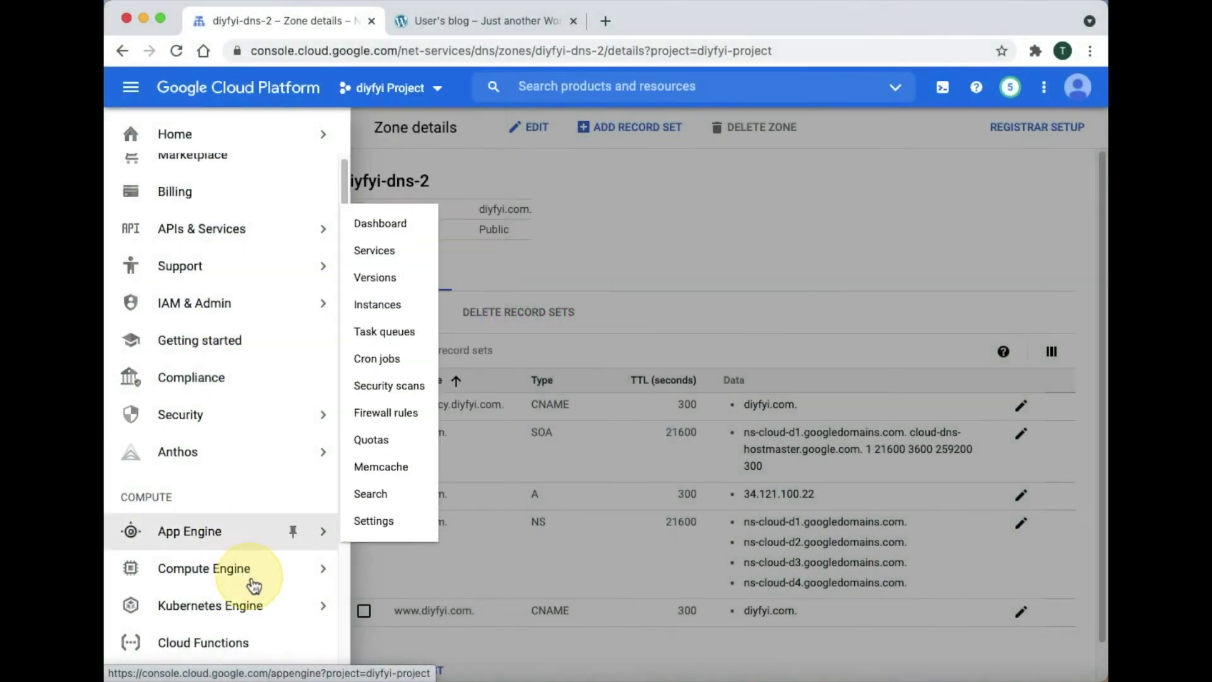
- Delete the diyfyi-fix VM instance in Compute Engine and reload the list of VM instances
mouse_move(253, 582)
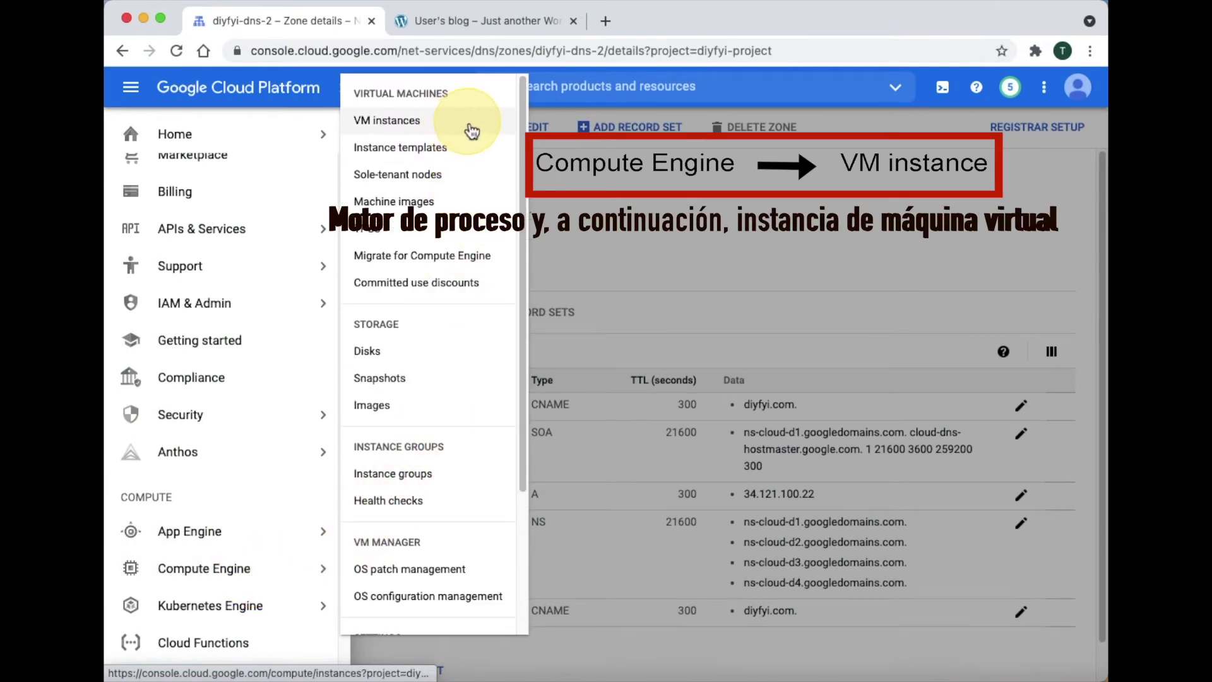
left_click(470, 129)
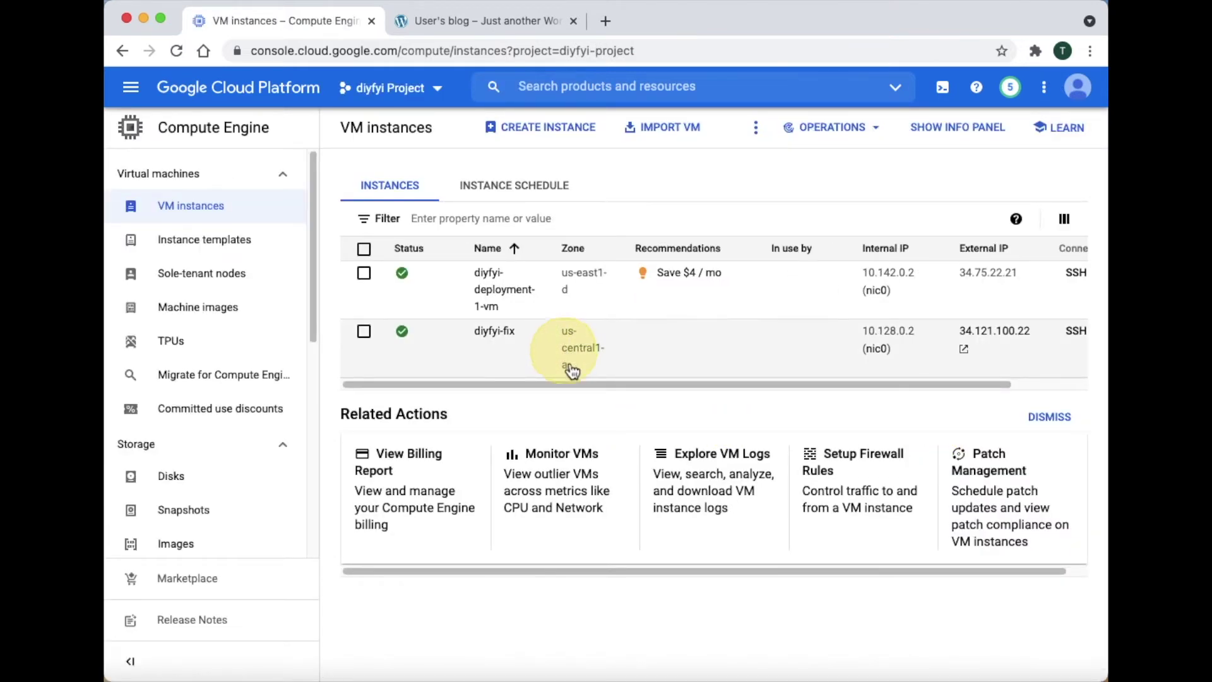
left_click_drag(568, 383, 624, 385)
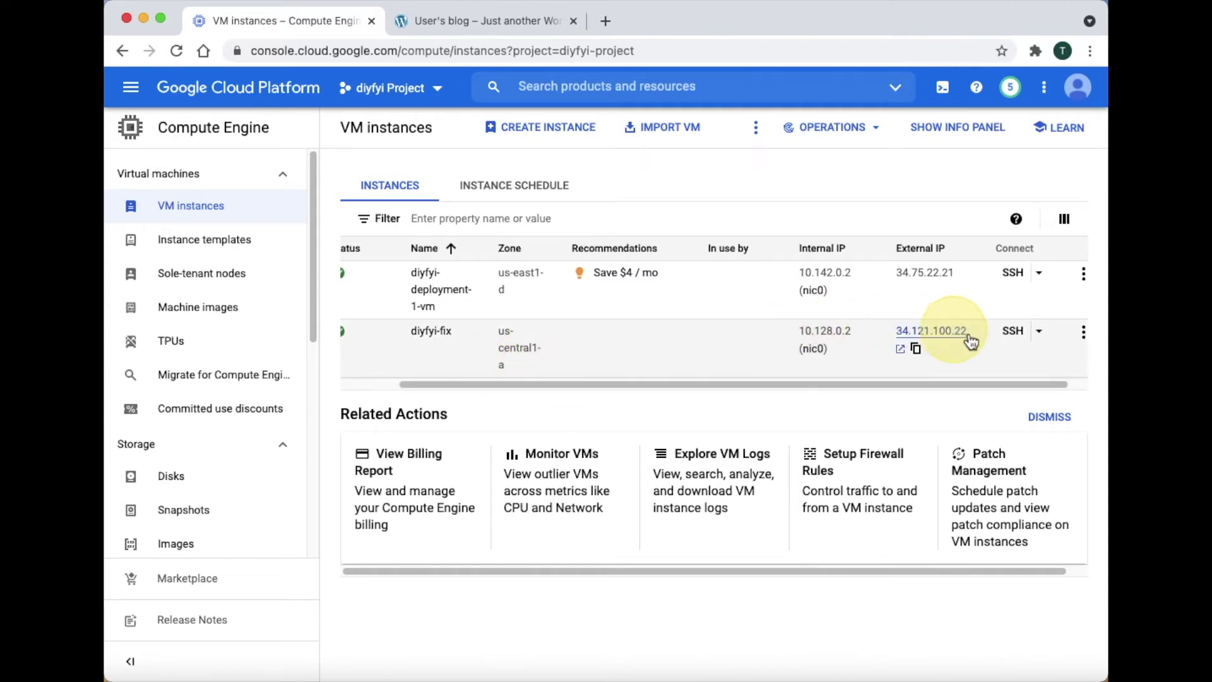
left_click(1083, 332)
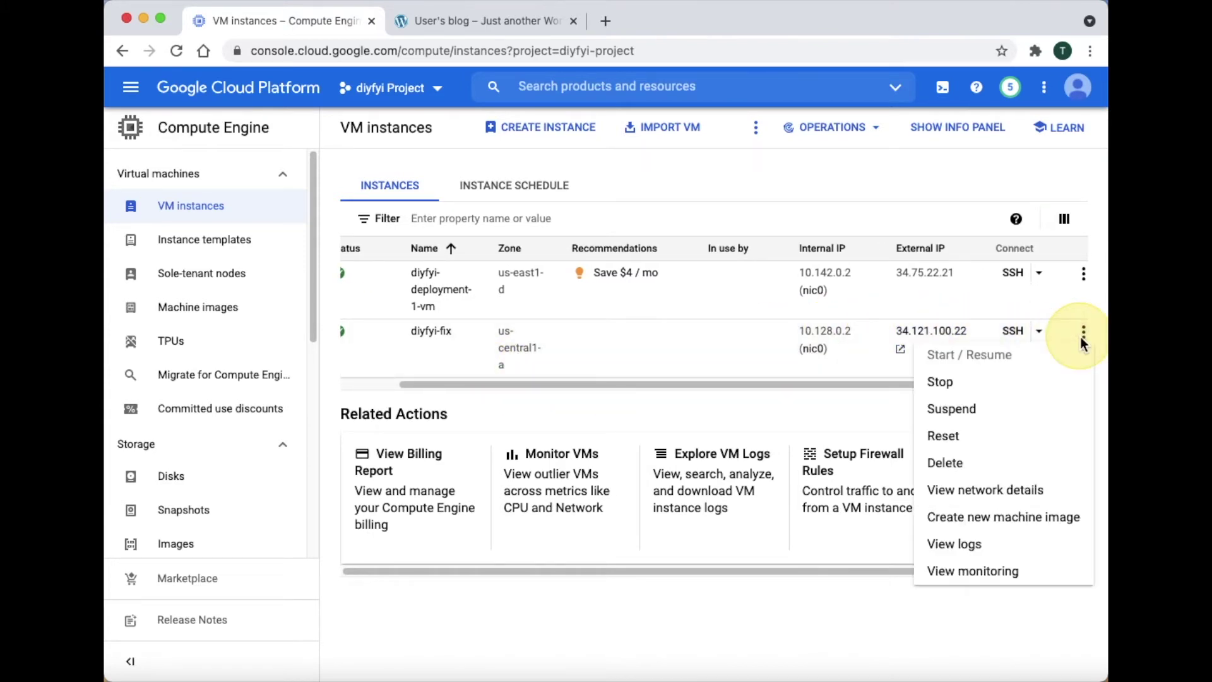
left_click(1033, 467)
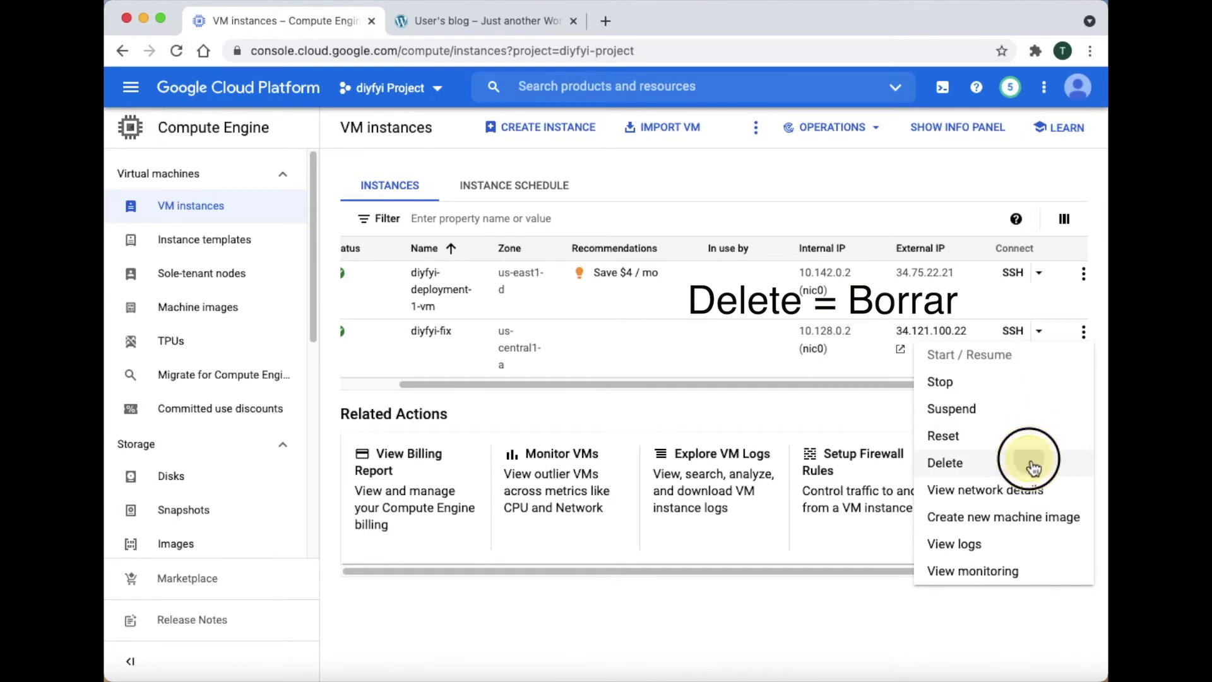
left_click(822, 439)
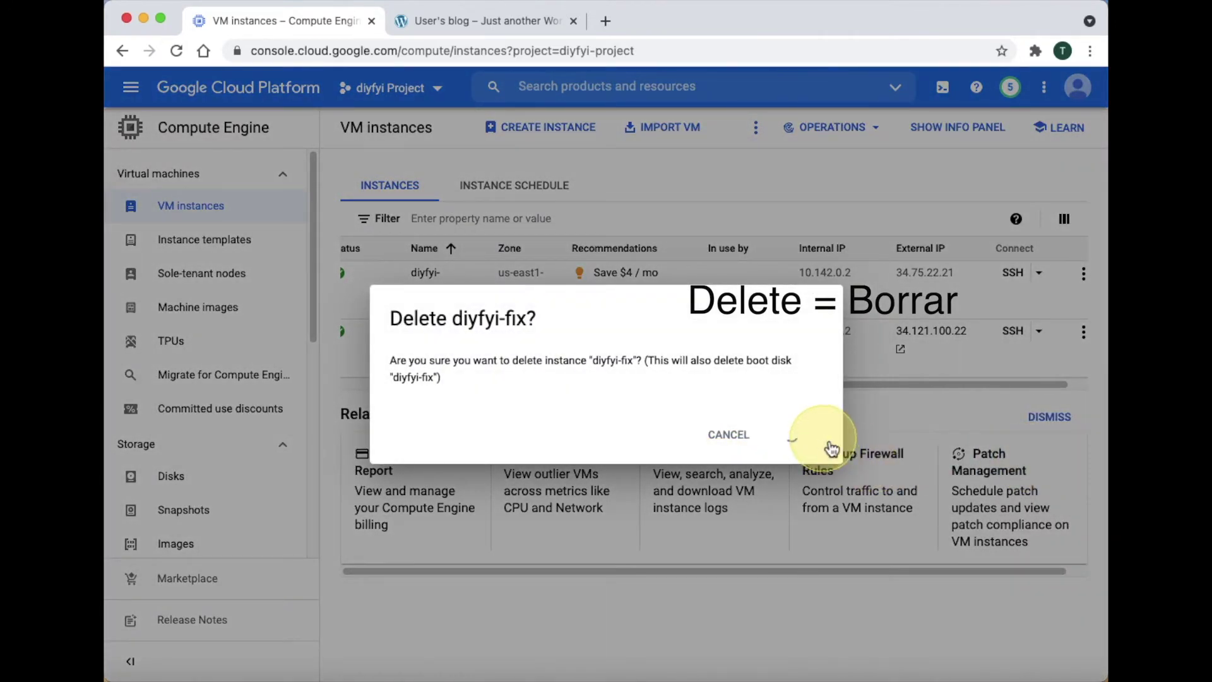
left_click(177, 50)
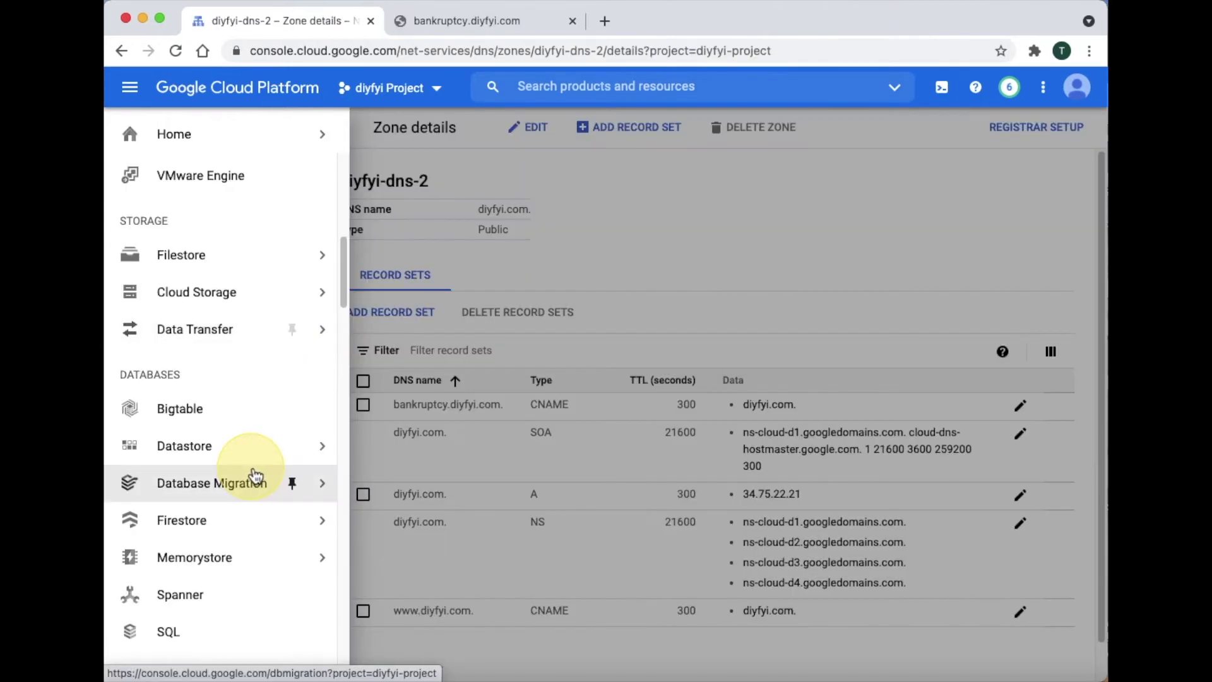
- Release the unused static external IP address diyfyi-fix in the VPC network
scroll(253, 474, "down", 5)
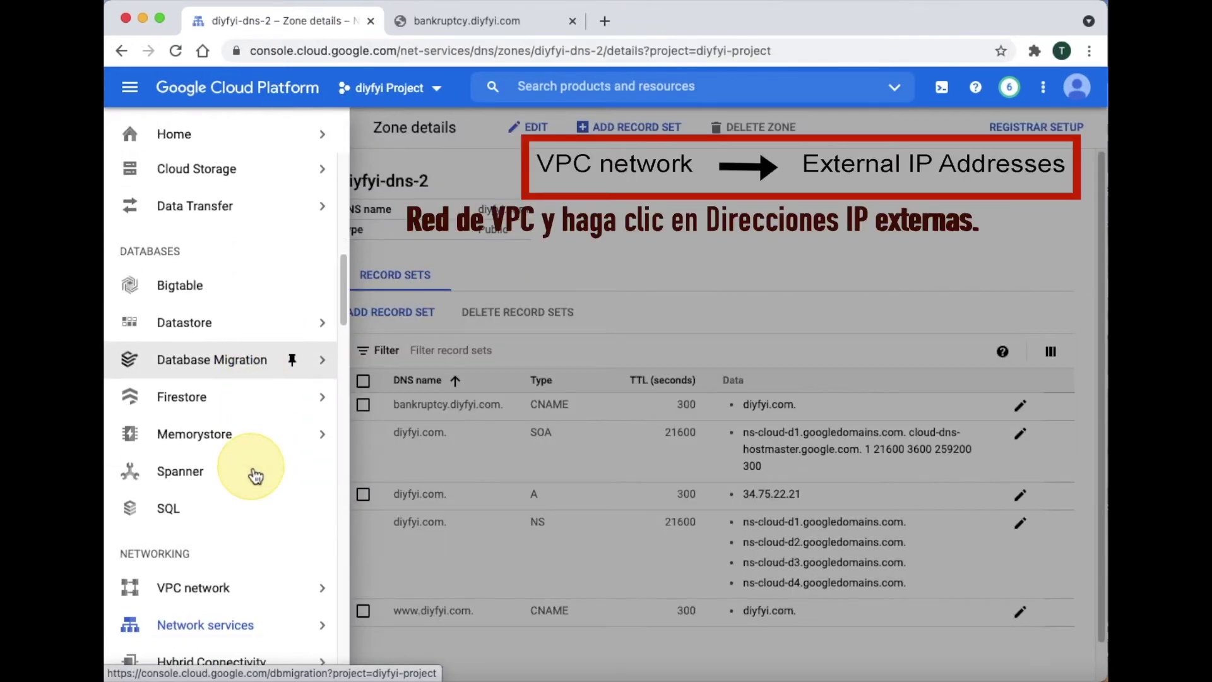
mouse_move(260, 470)
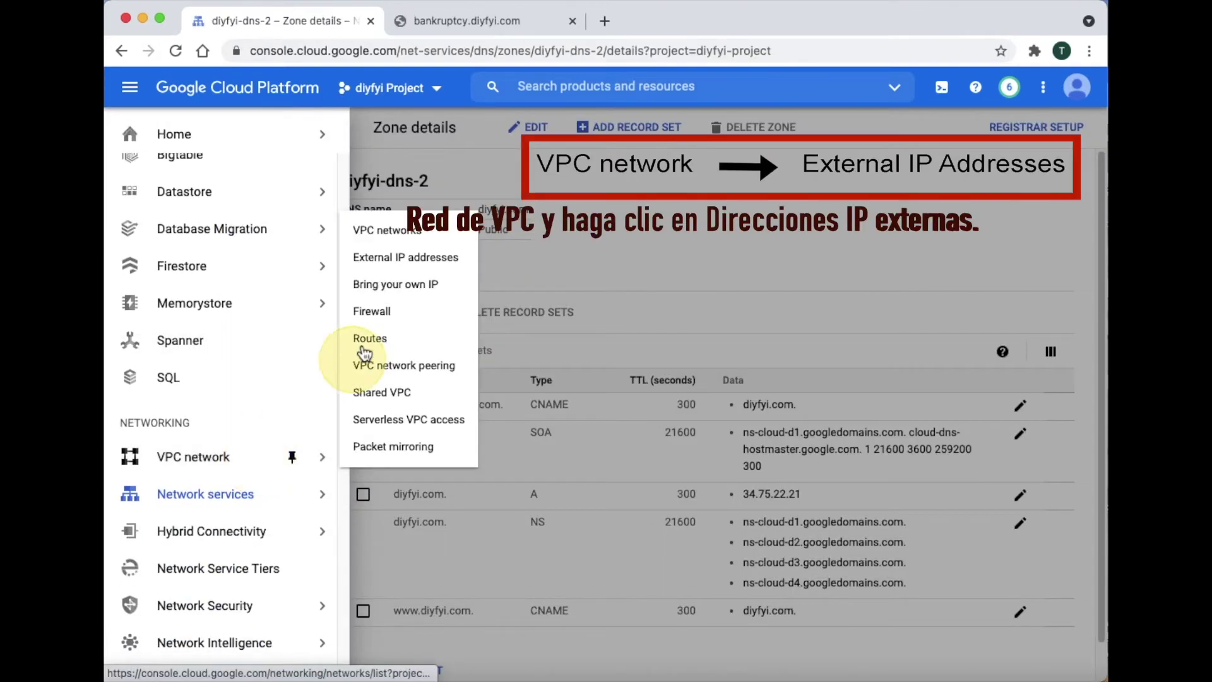
left_click(466, 273)
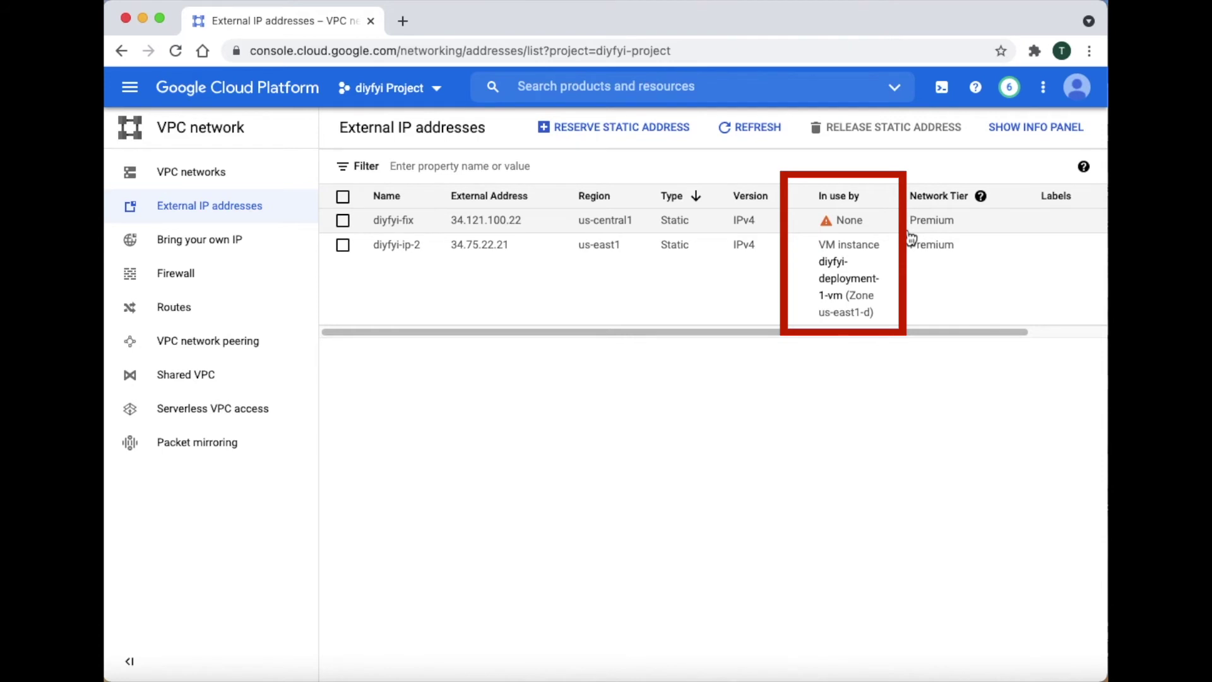
left_click(353, 225)
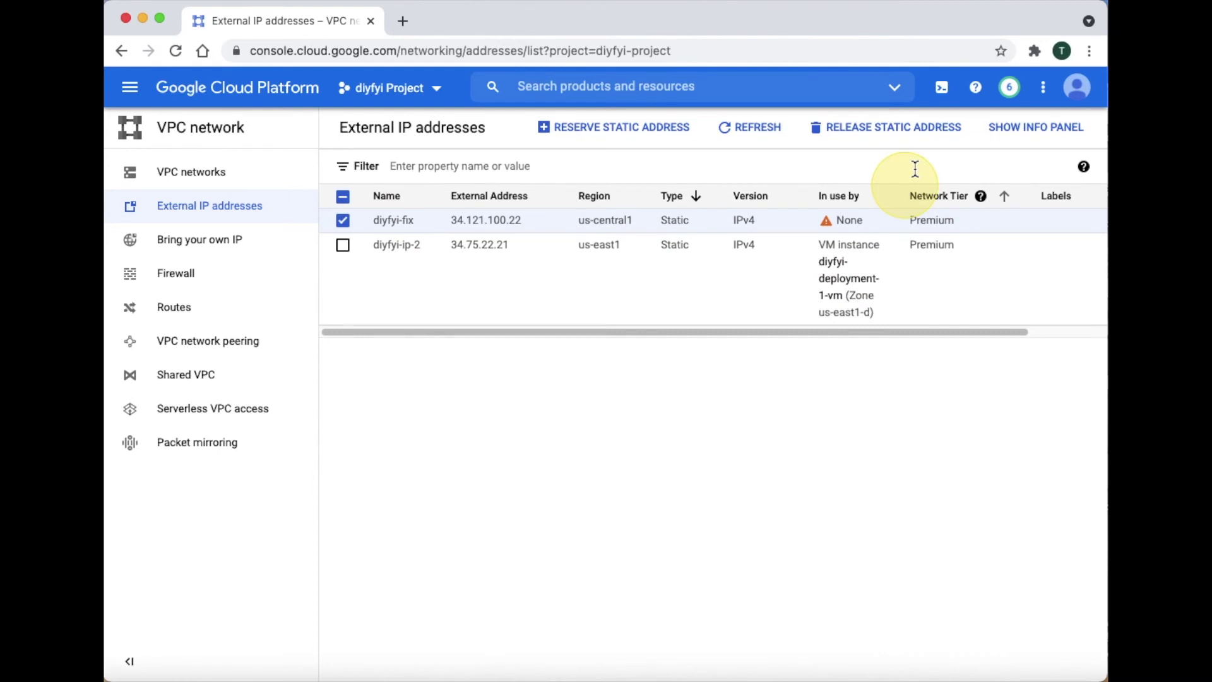
left_click(912, 126)
left_click(726, 434)
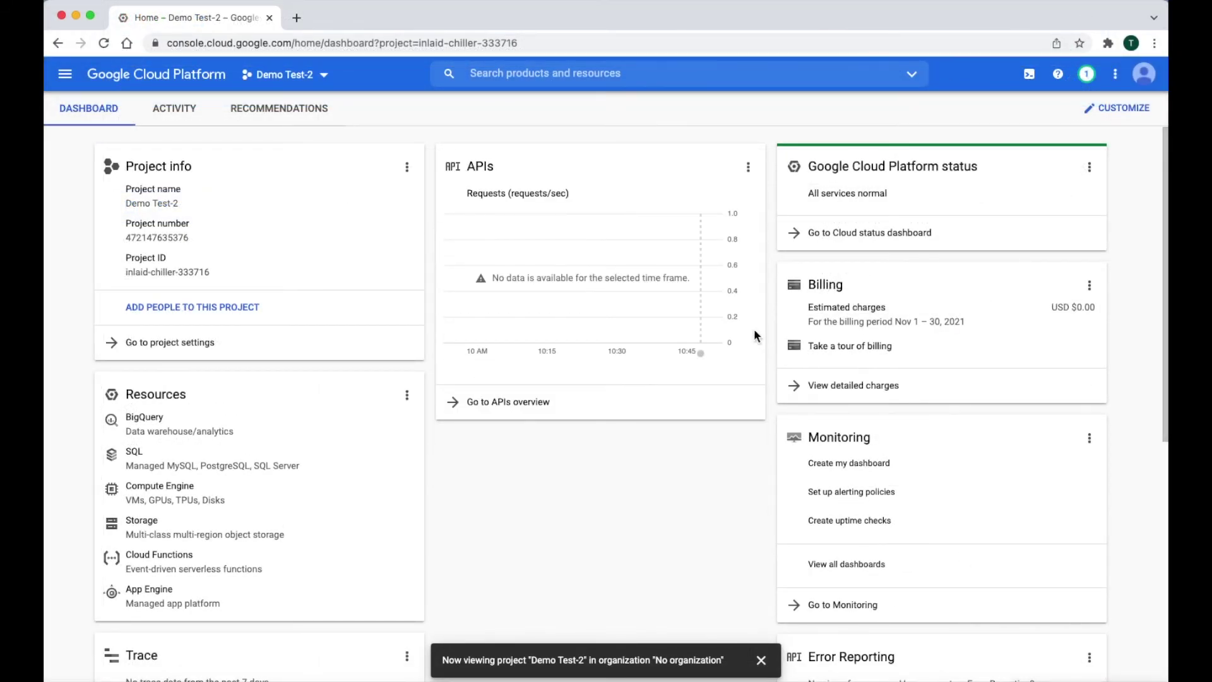
- Shut down the Demo Test-2 project from its project settings, confirming with the project ID inlaid-chiller-333716
left_click(1127, 77)
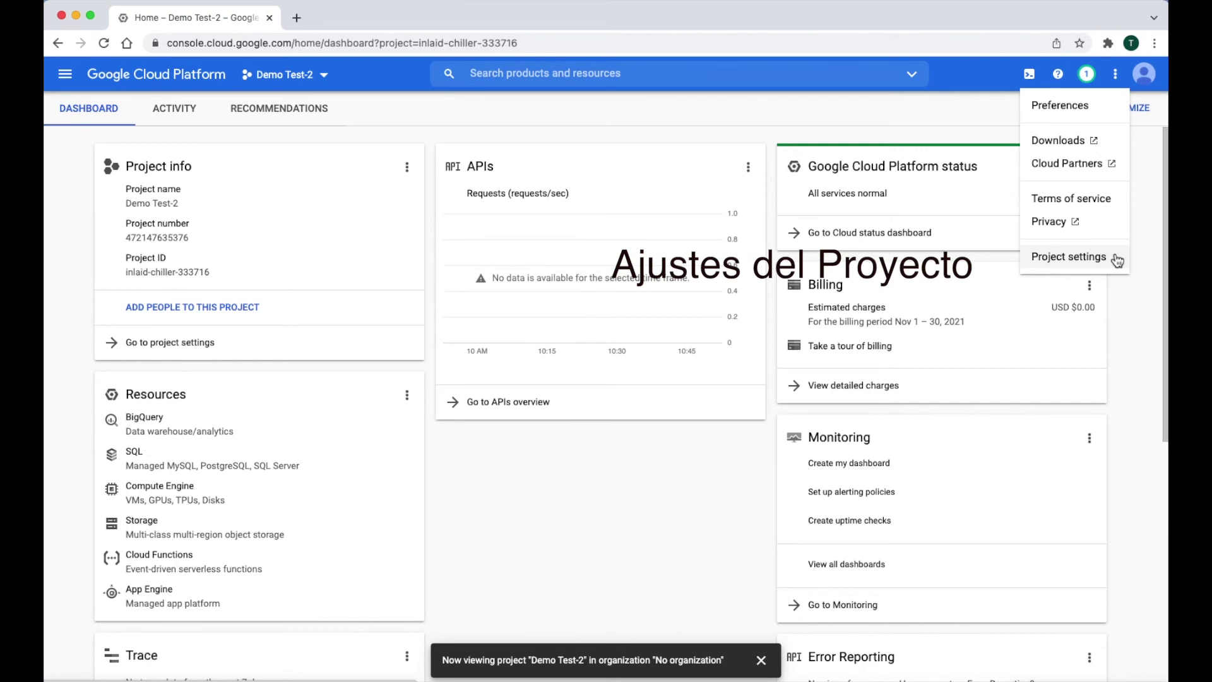
left_click(1116, 260)
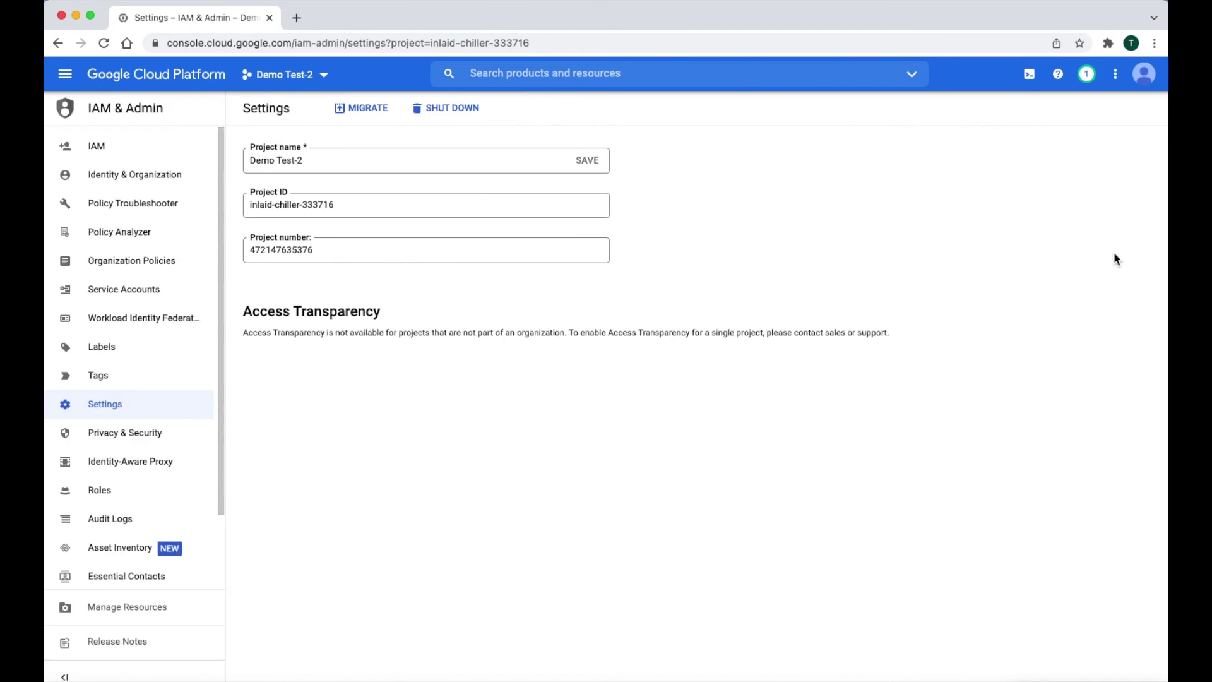
left_click(473, 115)
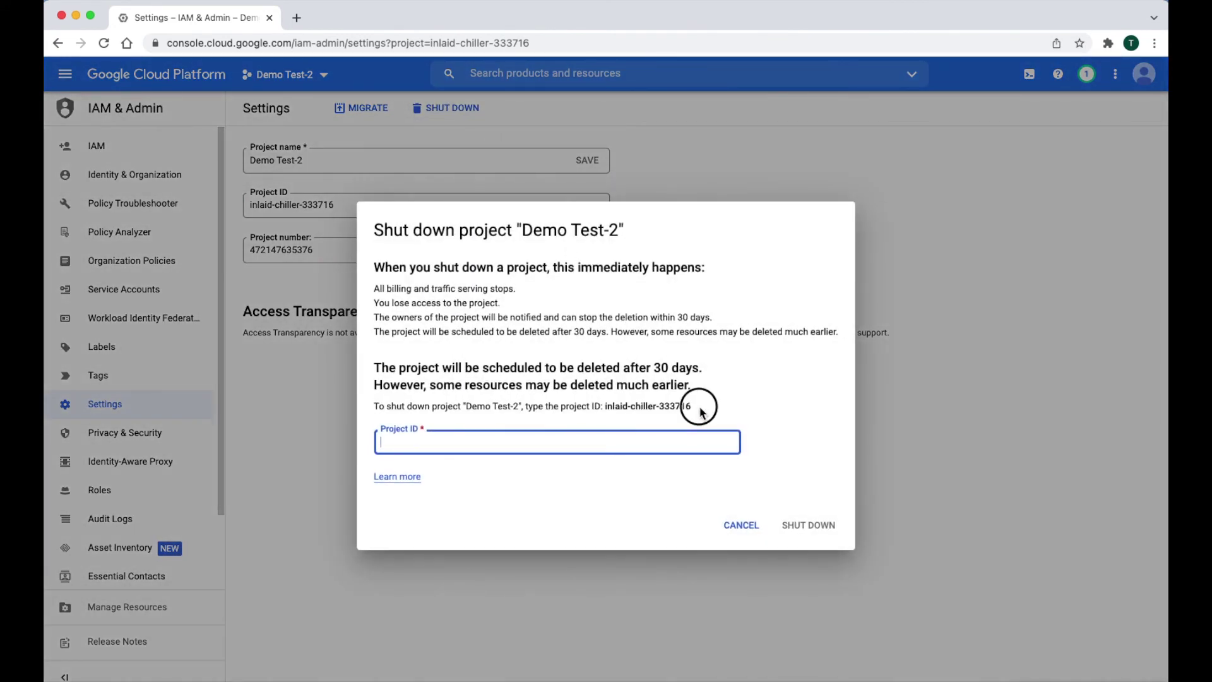
left_click_drag(701, 410, 611, 401)
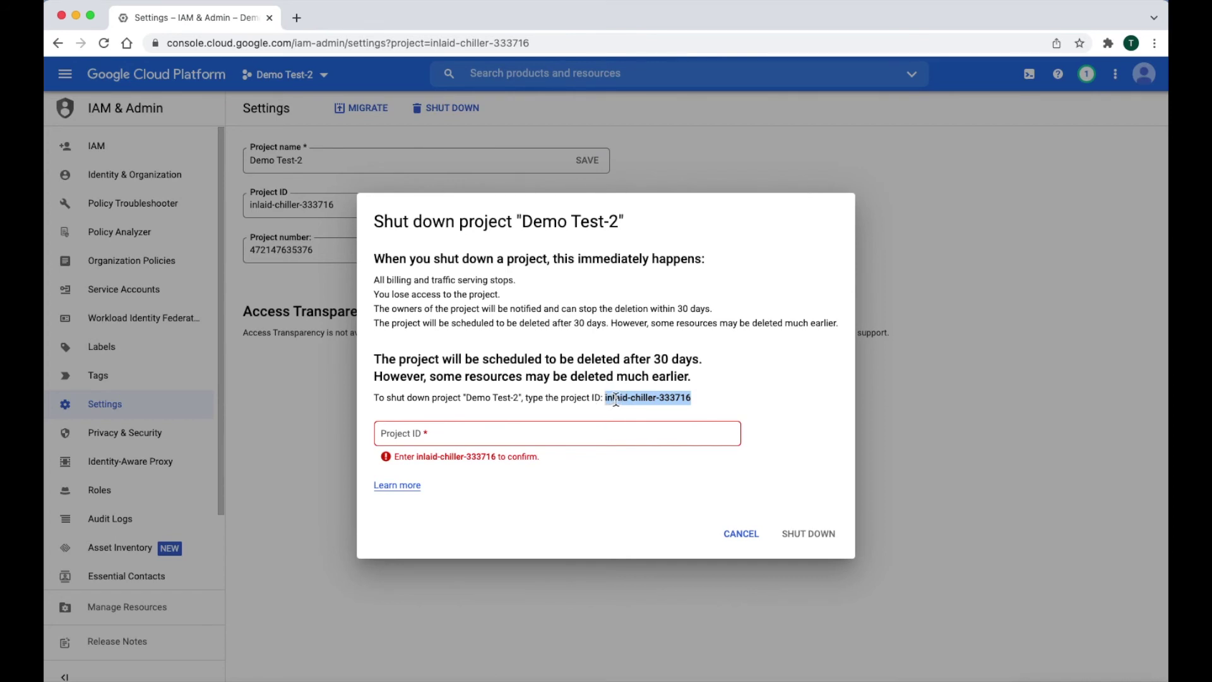
right_click(616, 397)
left_click(632, 429)
left_click(622, 433)
right_click(623, 433)
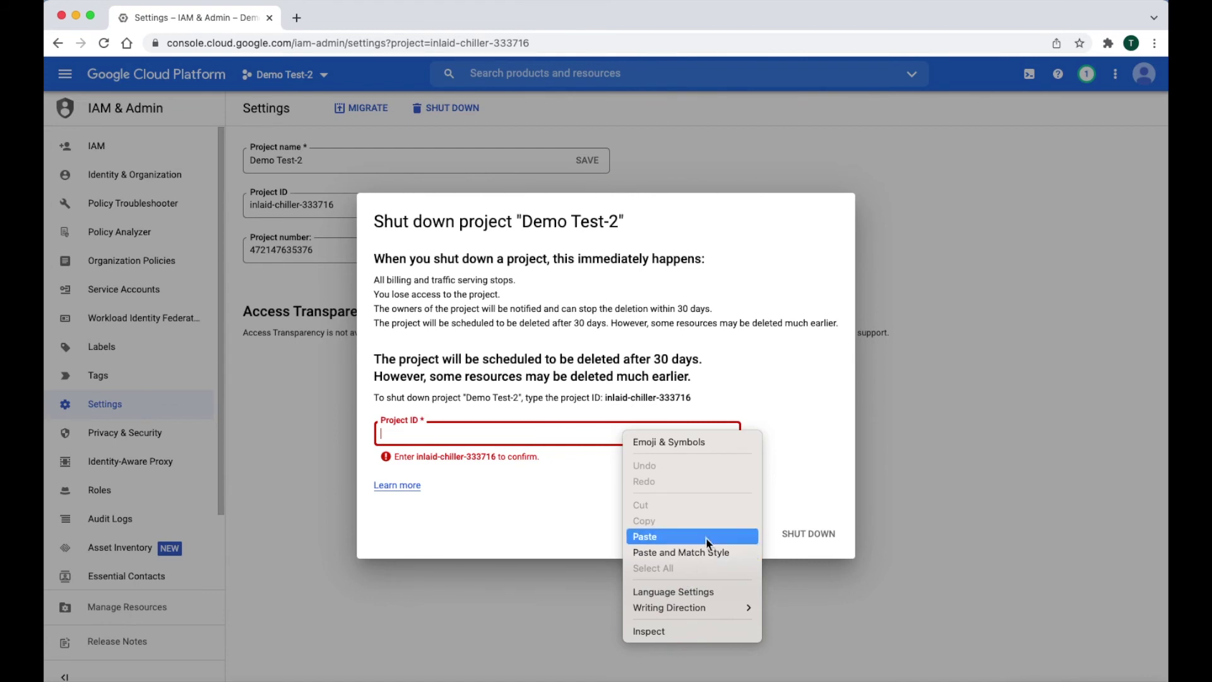
left_click(685, 537)
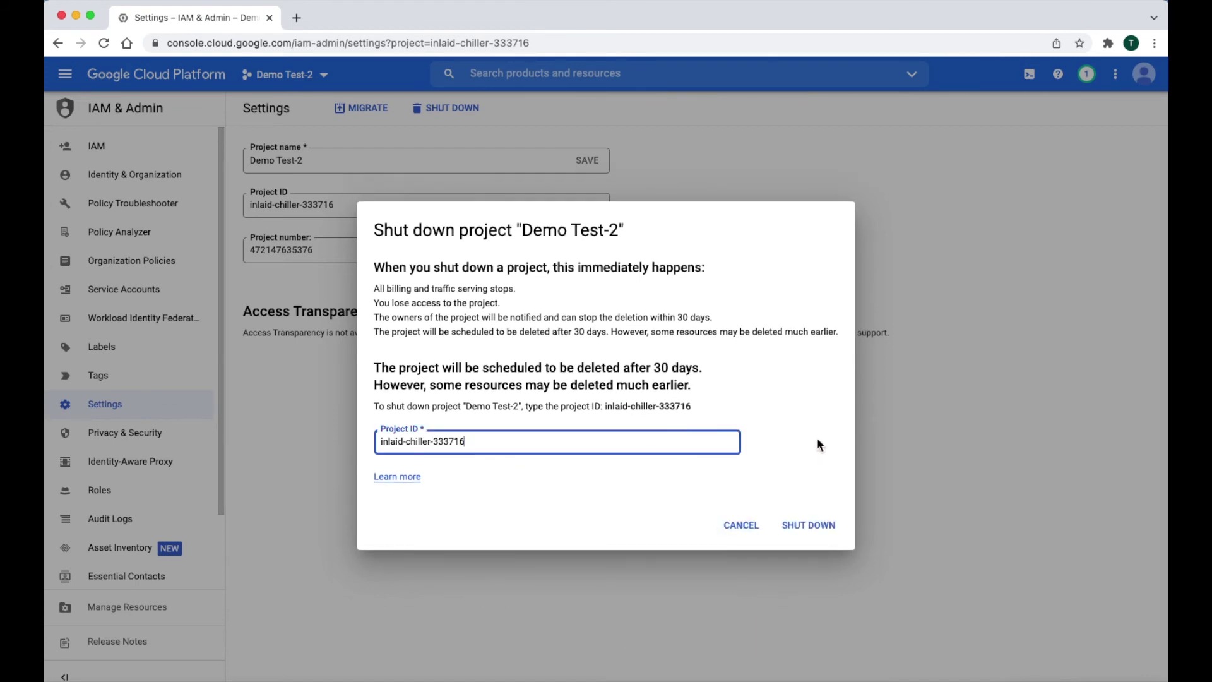
left_click(811, 529)
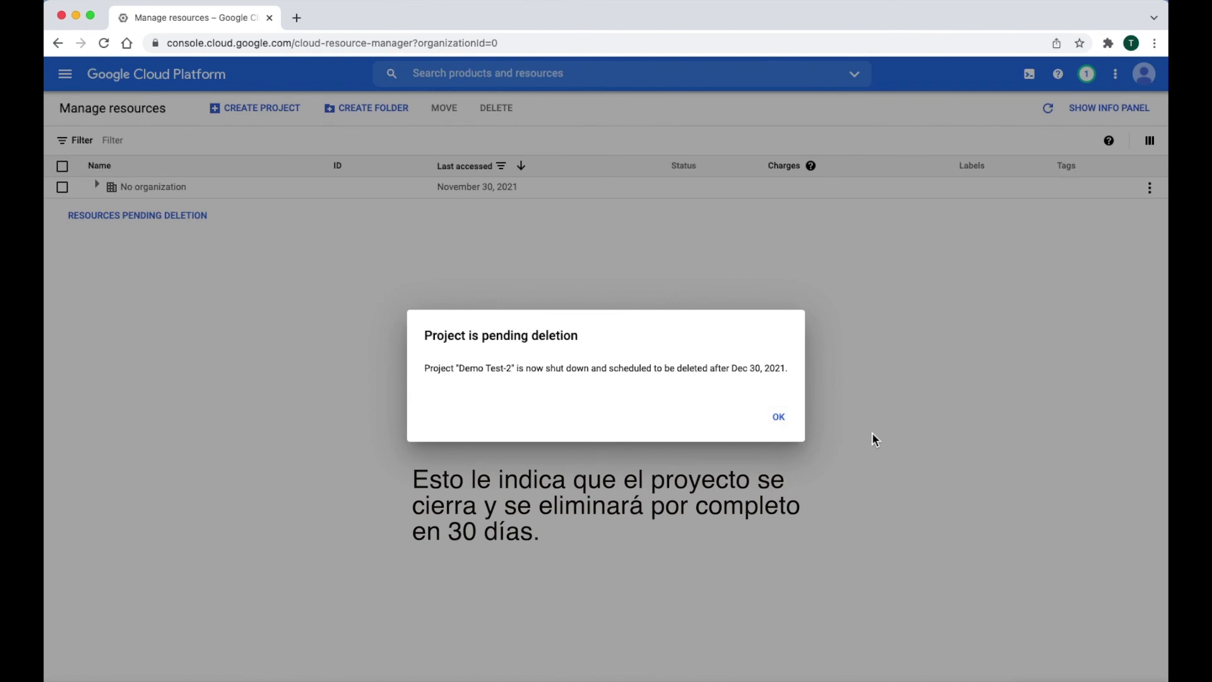
left_click(791, 426)
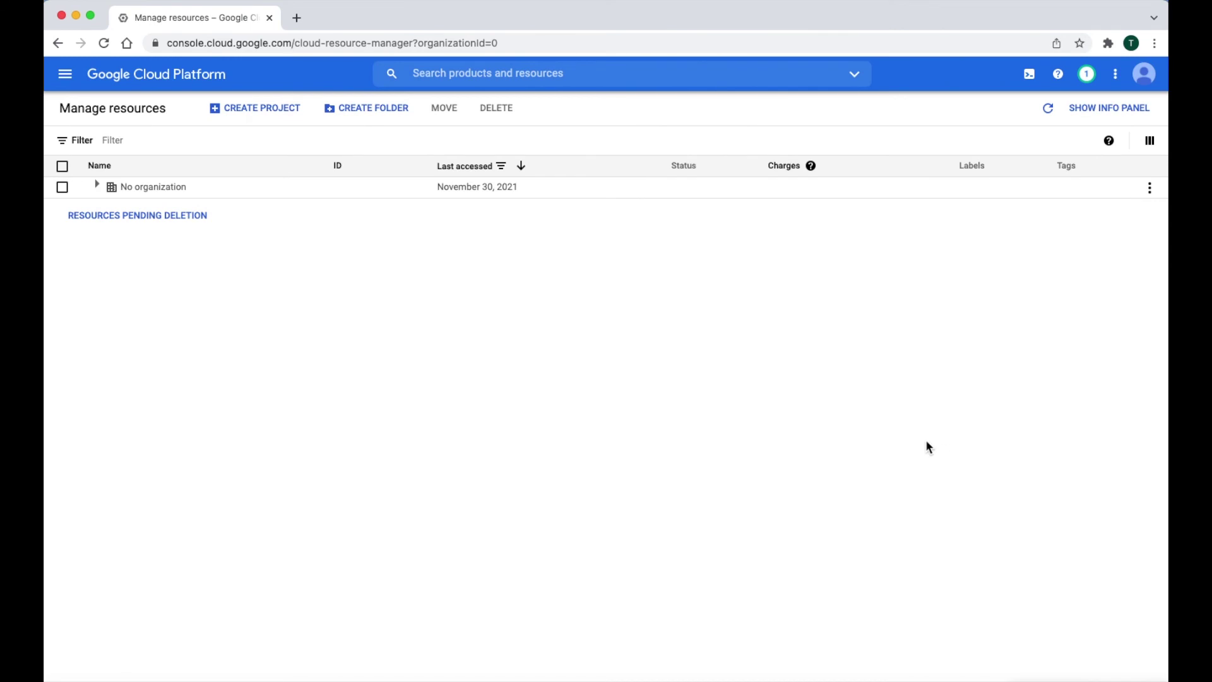
- Open the home dashboard and bring up the project selector to check the remaining projects
left_click(75, 86)
mouse_move(130, 120)
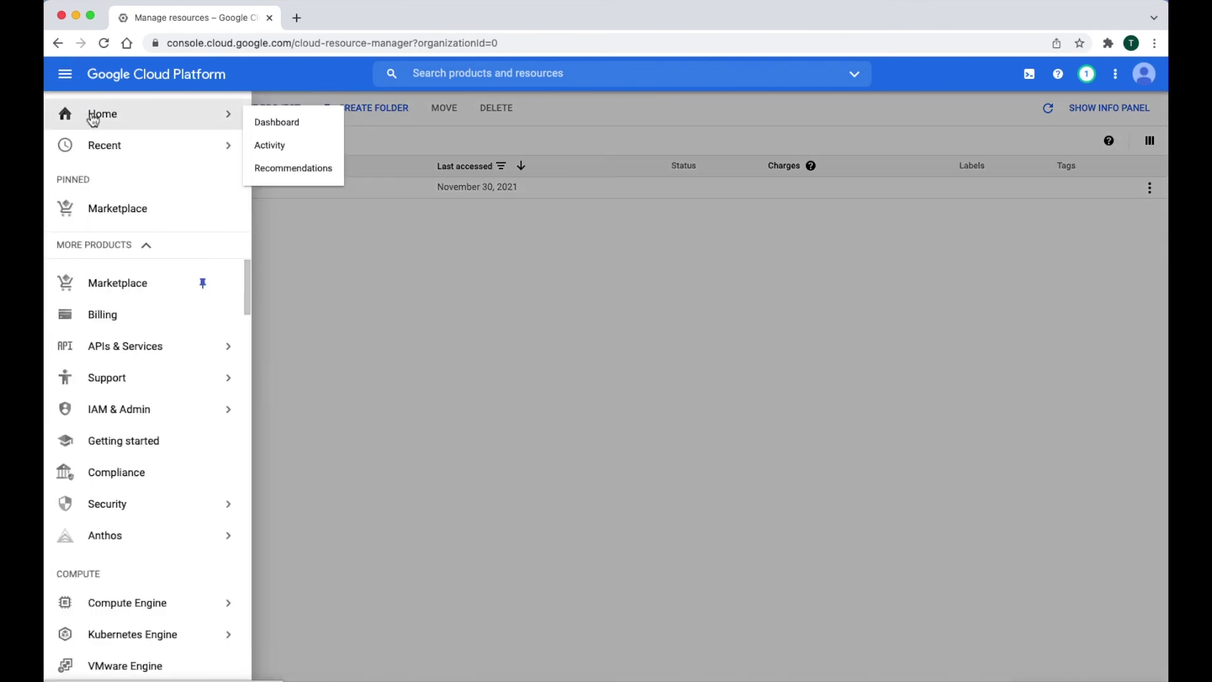
left_click(268, 130)
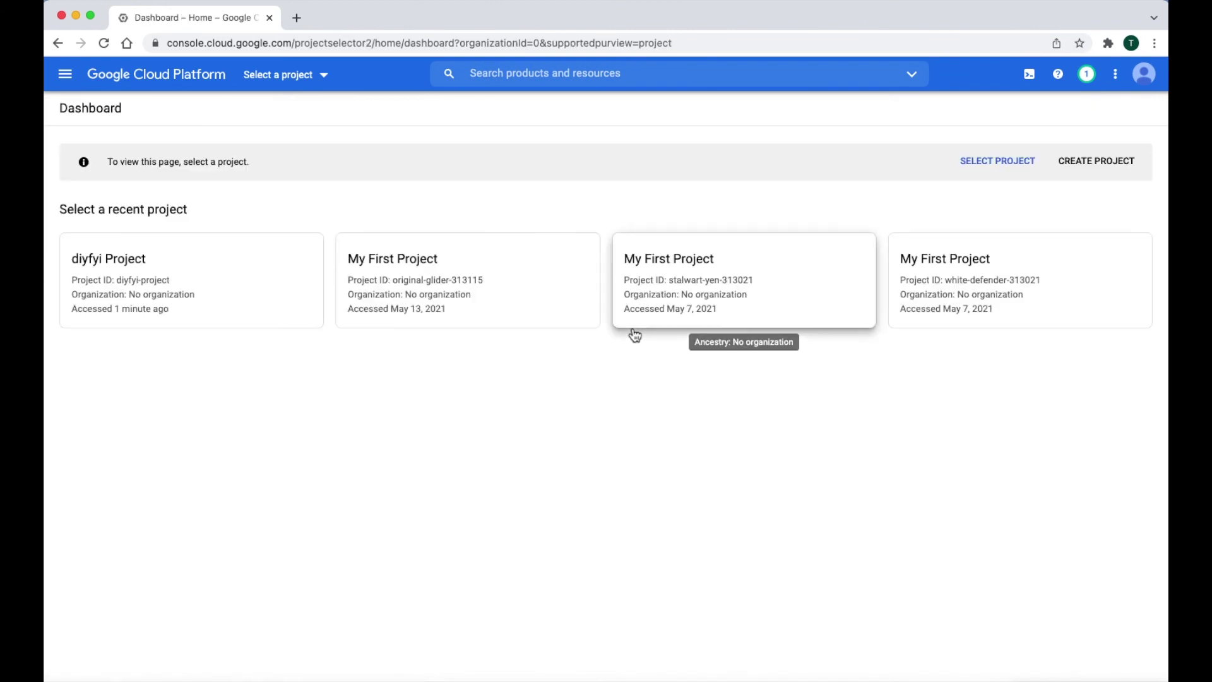
left_click(323, 77)
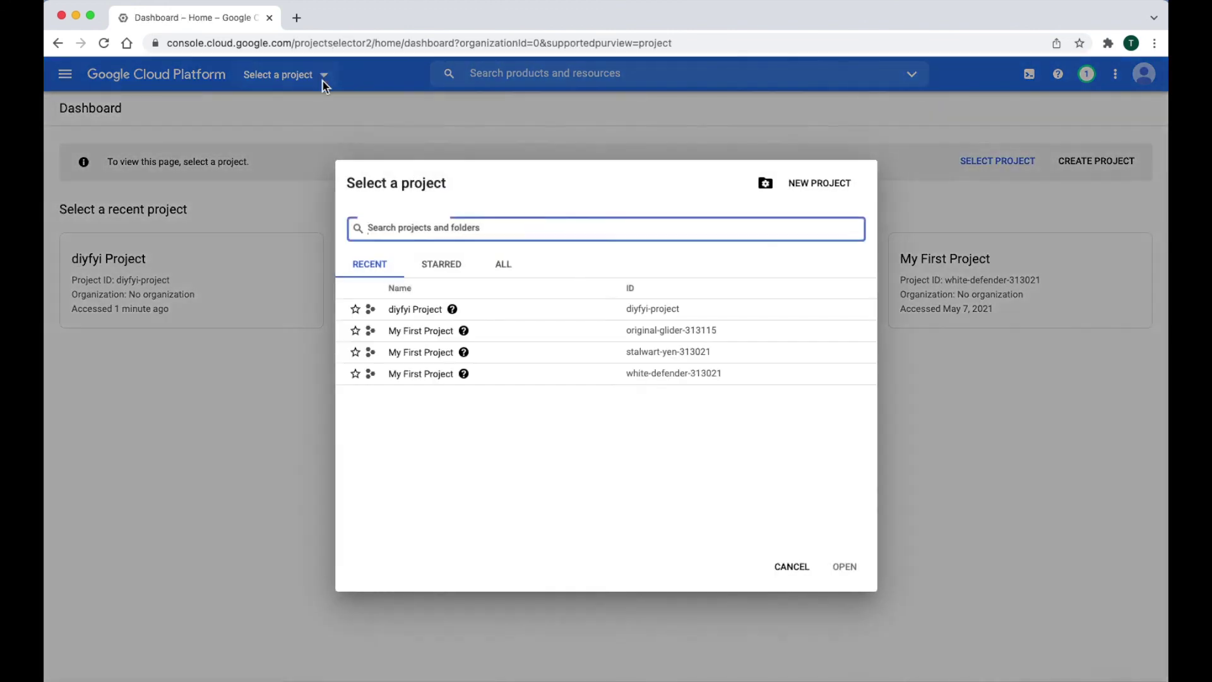